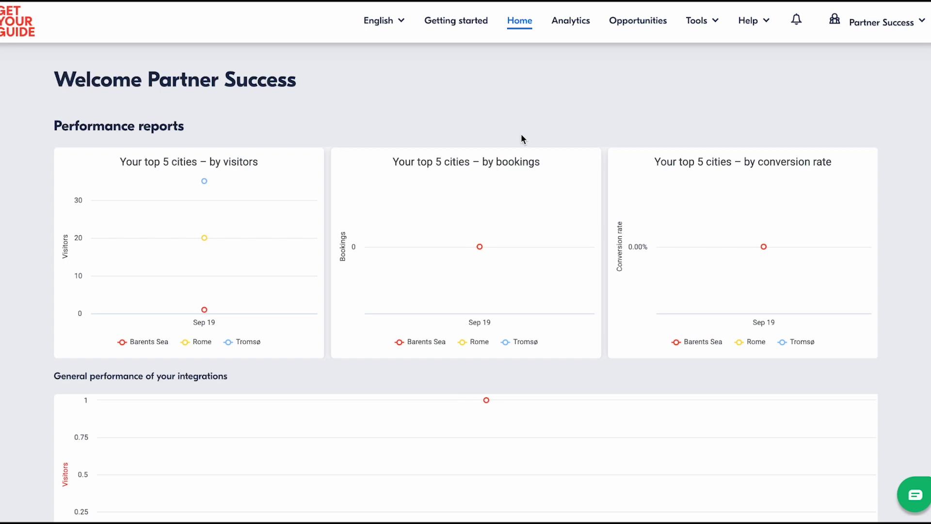
# - In the Links tool, paste the Warner Bros. Studio Tour page URL into Create a link's URL field
pyautogui.click(699, 22)
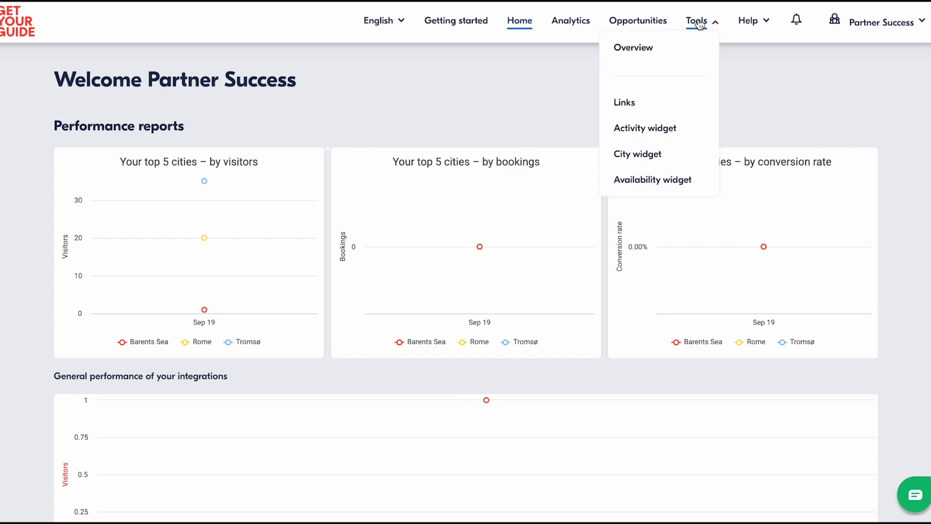
pyautogui.click(625, 106)
pyautogui.click(455, 160)
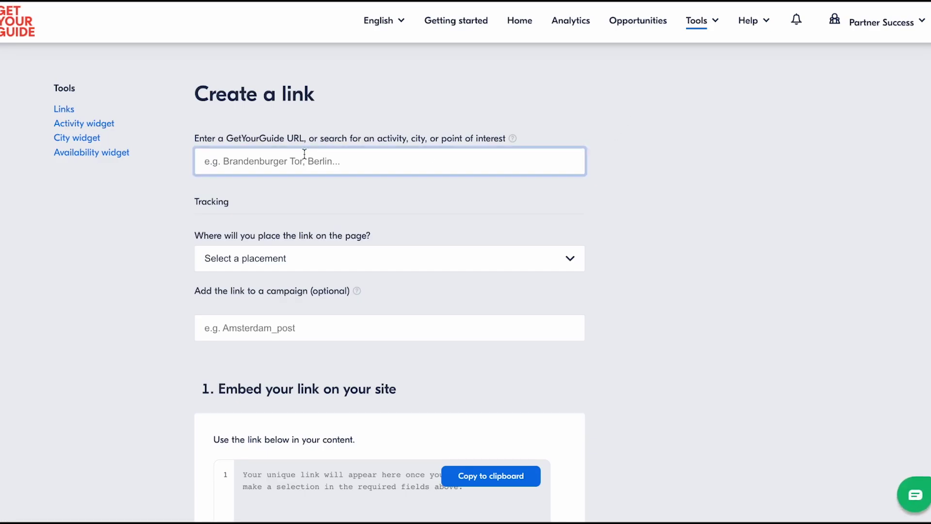
pyautogui.write('Warner Brother Studios London')
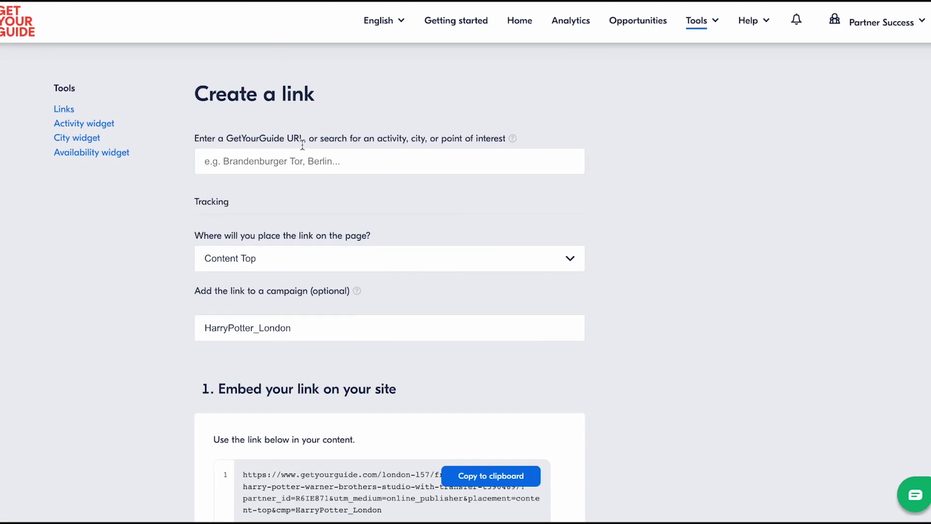
pyautogui.click(304, 162)
pyautogui.write('https://www.getyourguide.com/london-l57/from-london-ticket-to-harry-potter-warner-brothers-studio-with-transfer-t390489/')
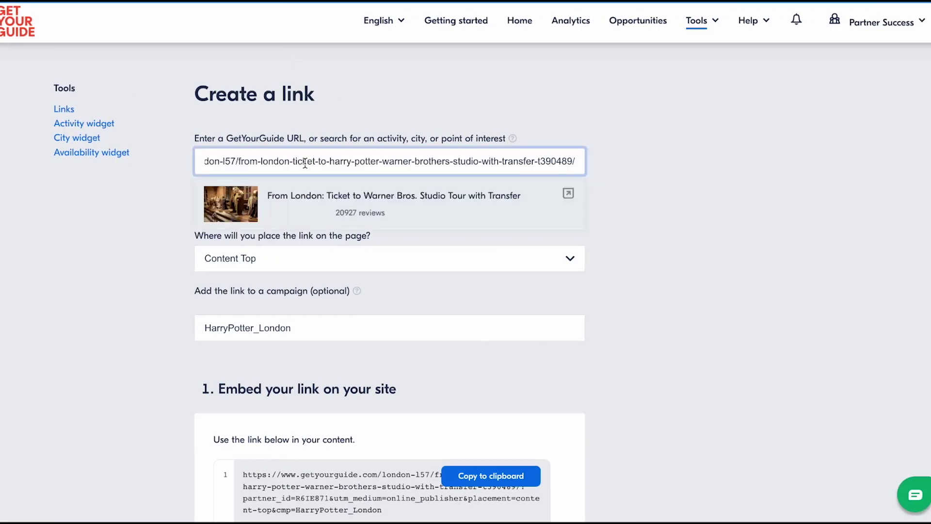
# - Accept the tour URL and set the link placement to Content Middle
pyautogui.click(313, 205)
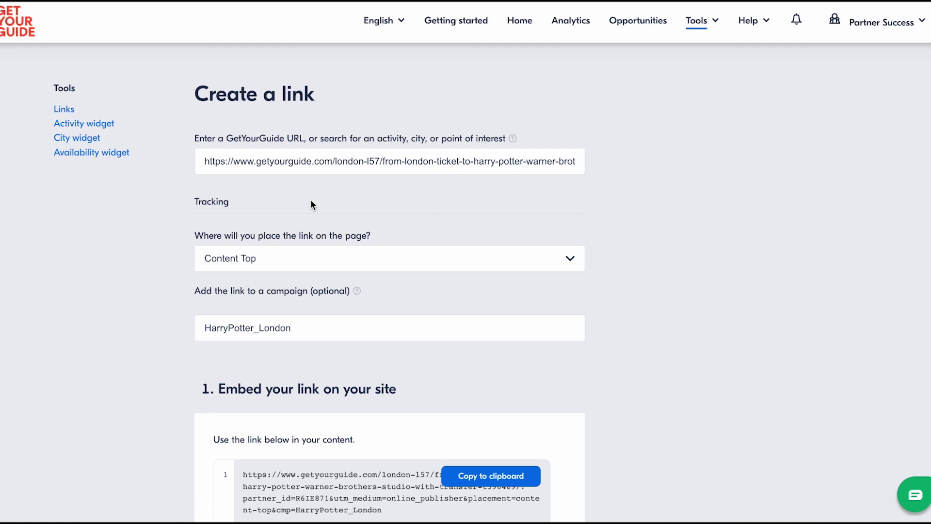
pyautogui.click(571, 261)
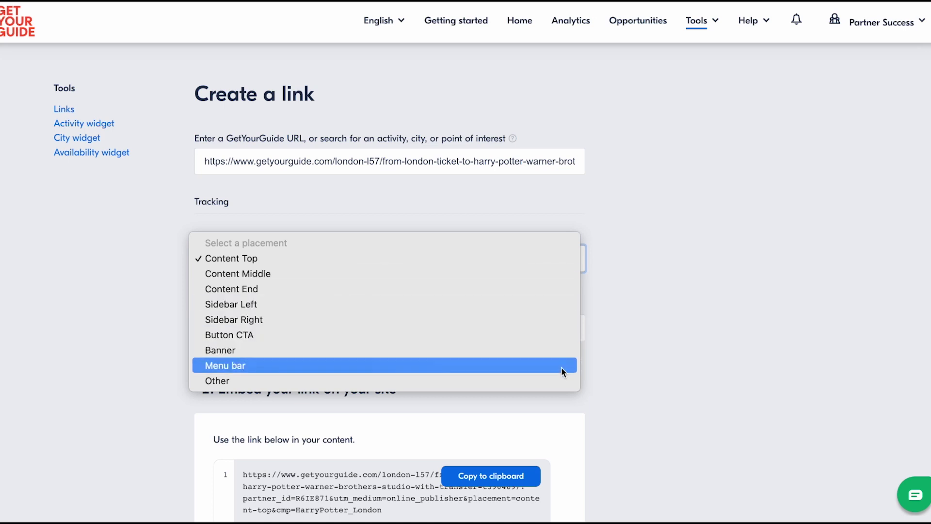
pyautogui.click(553, 273)
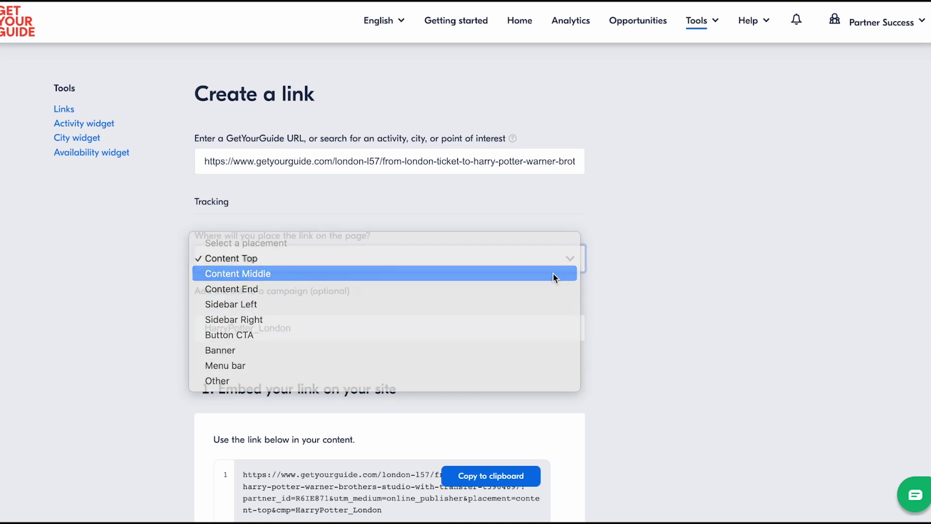
# - Select the HarryPotter_London campaign name and scroll down to the generated link
pyautogui.click(395, 322)
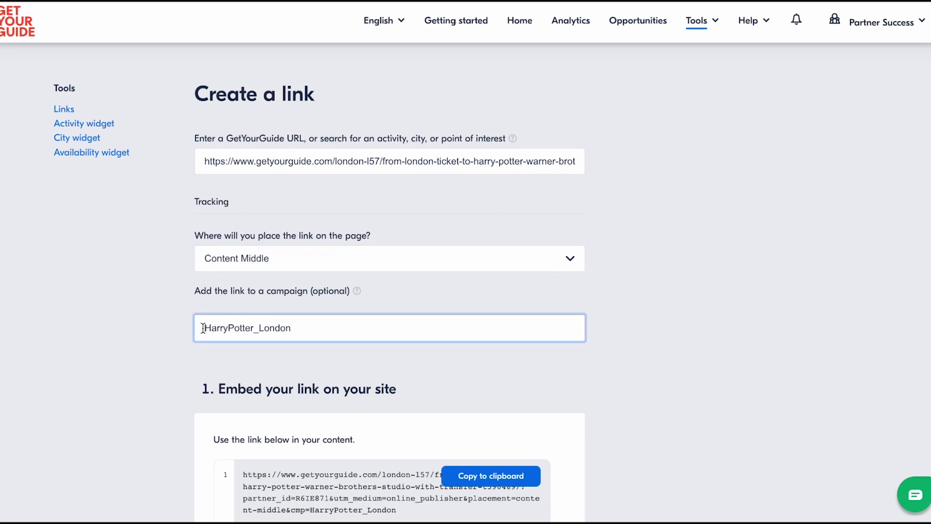
pyautogui.moveTo(202, 328); pyautogui.dragTo(298, 328)
pyautogui.scroll(-2, 328, 330)
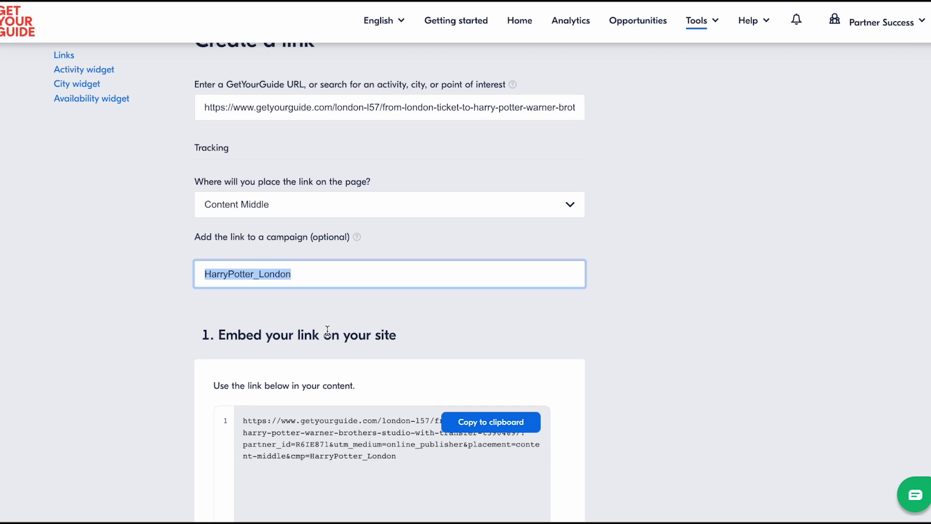
pyautogui.scroll(-1, 328, 331)
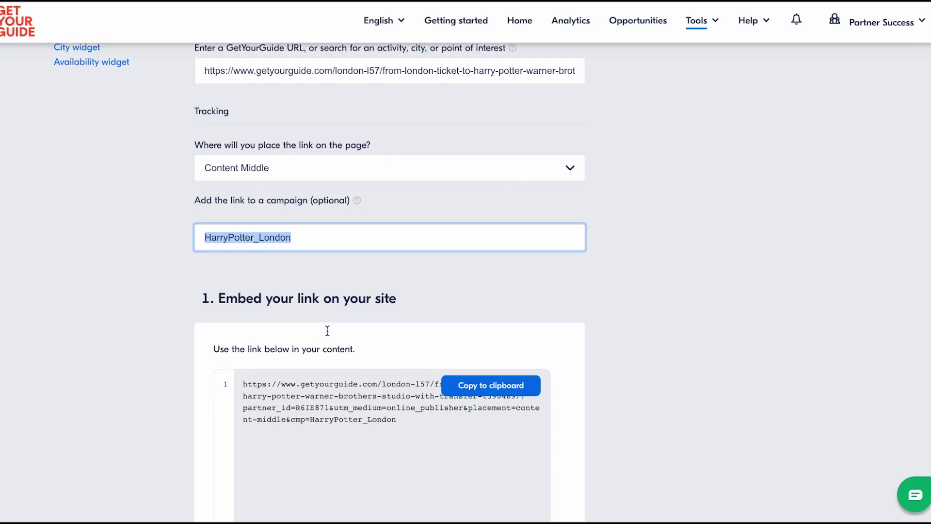
pyautogui.scroll(-1, 328, 332)
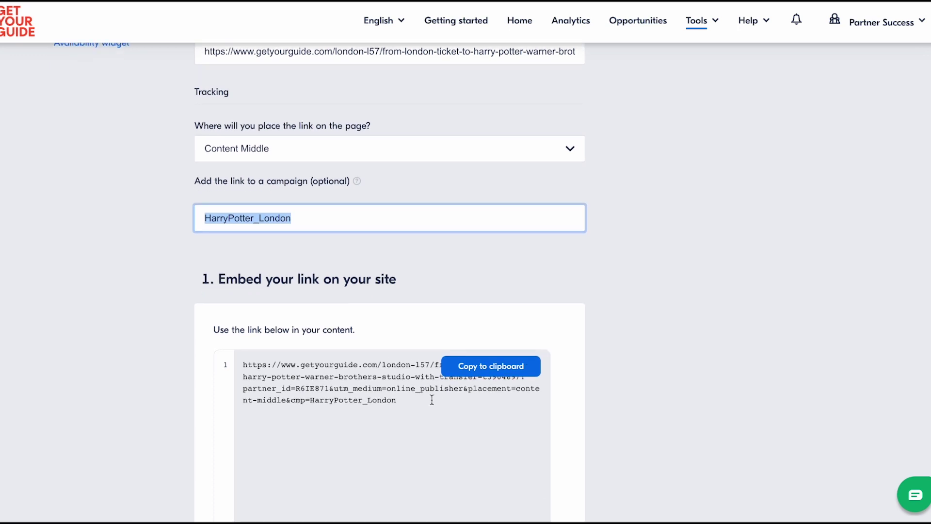
# - Copy the generated tracked link, paste a duplicate on line 4, and highlight its domain
pyautogui.moveTo(432, 400); pyautogui.dragTo(236, 352)
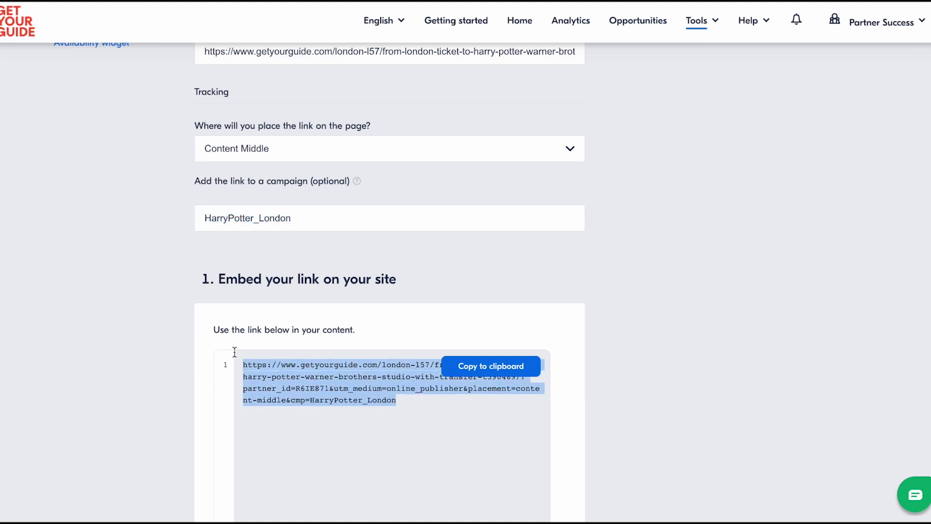
pyautogui.click(479, 375)
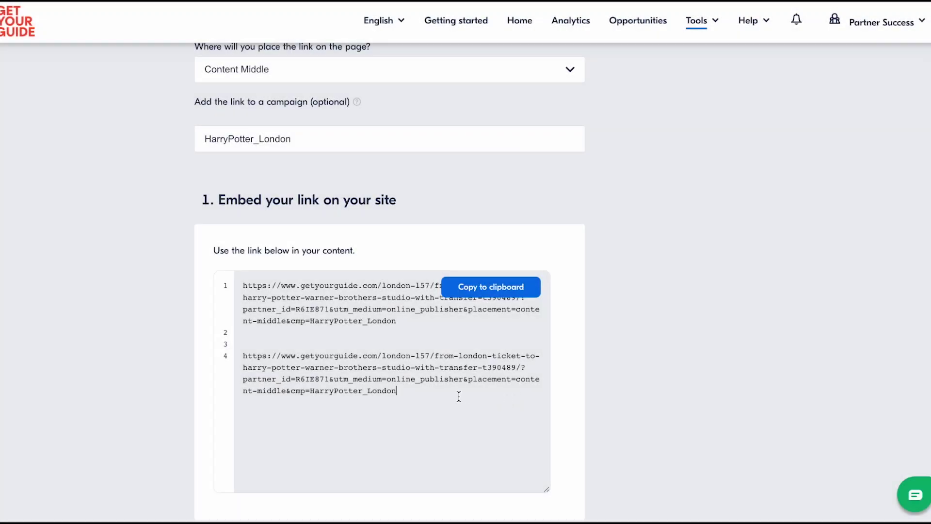
pyautogui.moveTo(398, 392); pyautogui.dragTo(242, 353)
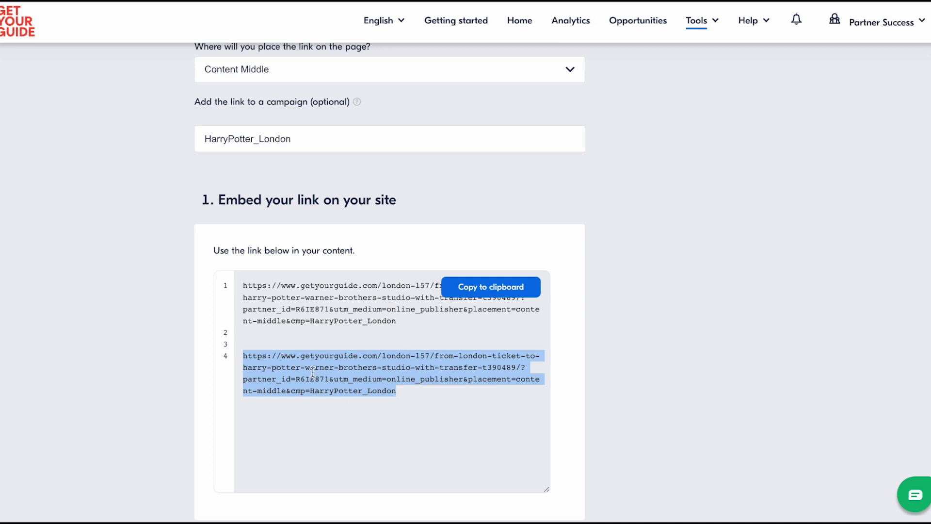
pyautogui.click(350, 404)
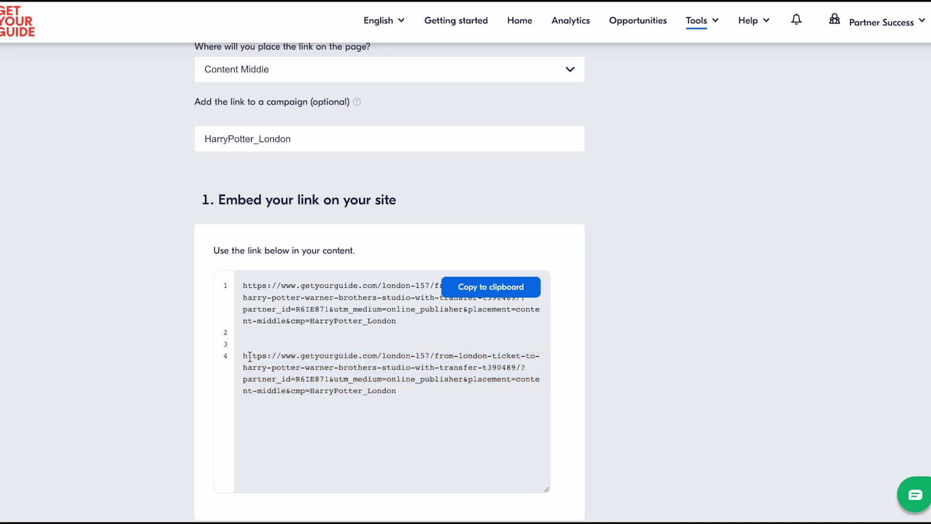
pyautogui.moveTo(244, 356); pyautogui.dragTo(516, 367)
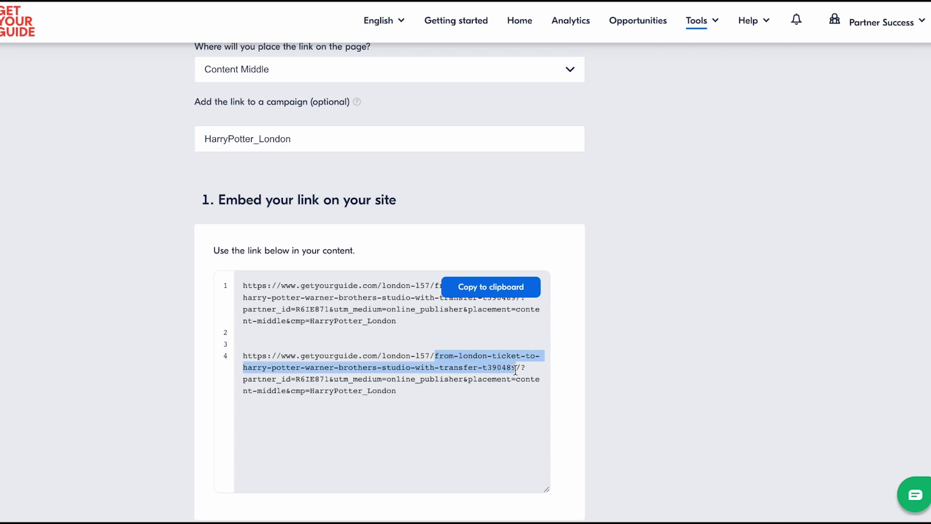
pyautogui.click(485, 367)
pyautogui.moveTo(483, 367); pyautogui.dragTo(516, 367)
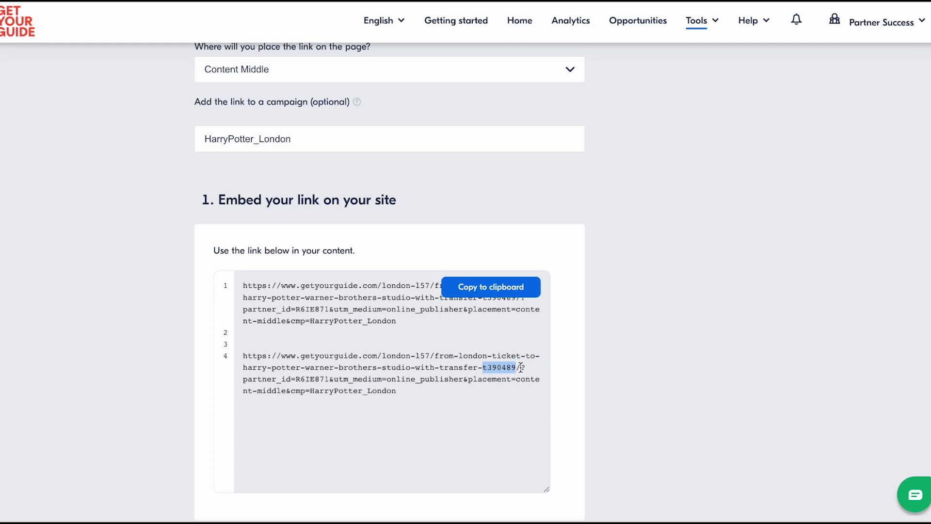
pyautogui.doubleClick(524, 368)
pyautogui.moveTo(525, 369); pyautogui.dragTo(286, 395)
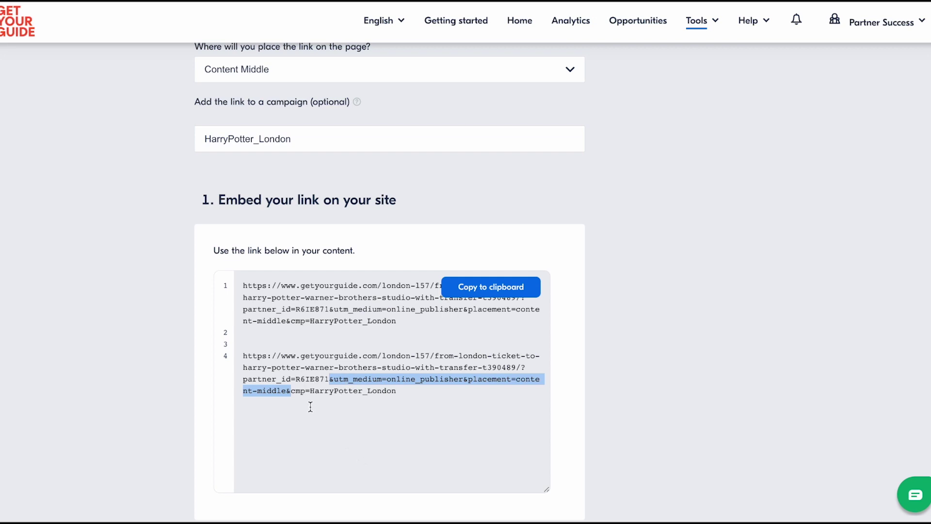
pyautogui.click(297, 391)
pyautogui.moveTo(291, 390); pyautogui.dragTo(401, 391)
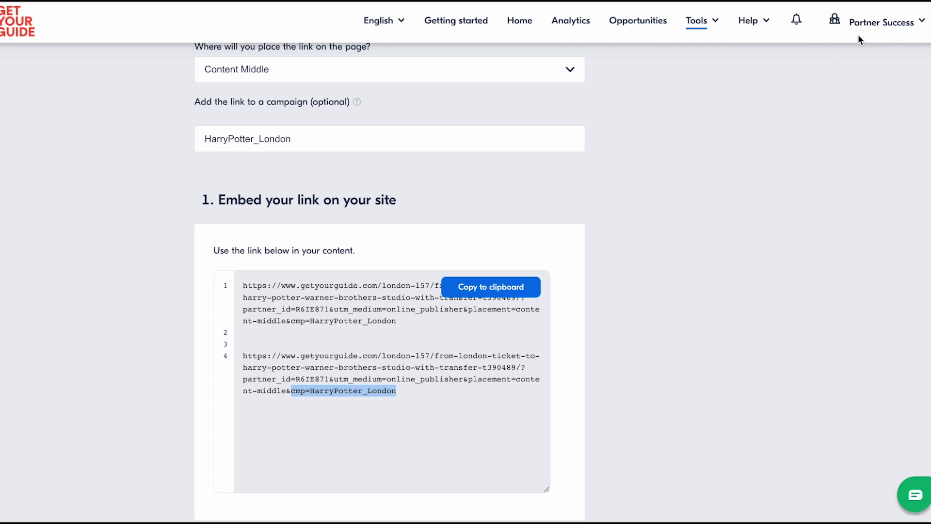
# - Check the affiliate partner ID and commission rate under Your Account, then copy the tracked link
pyautogui.click(874, 30)
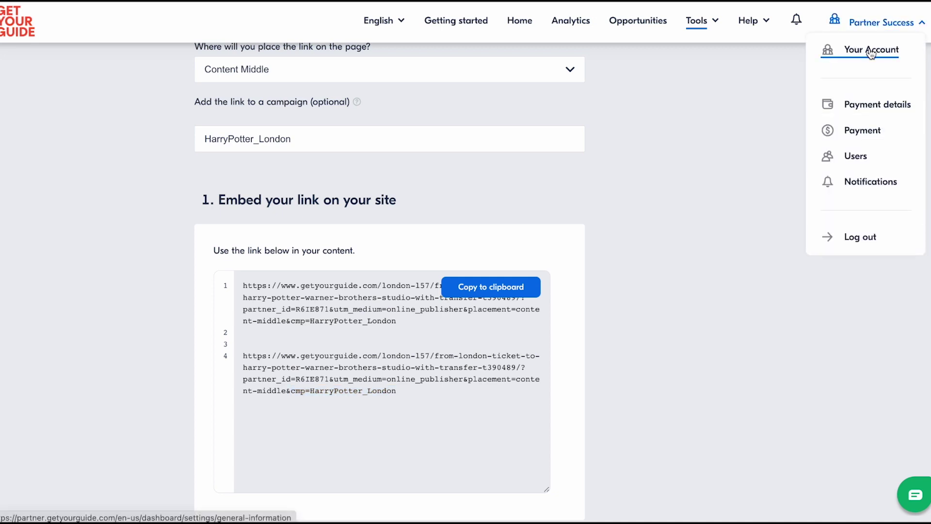
pyautogui.click(871, 51)
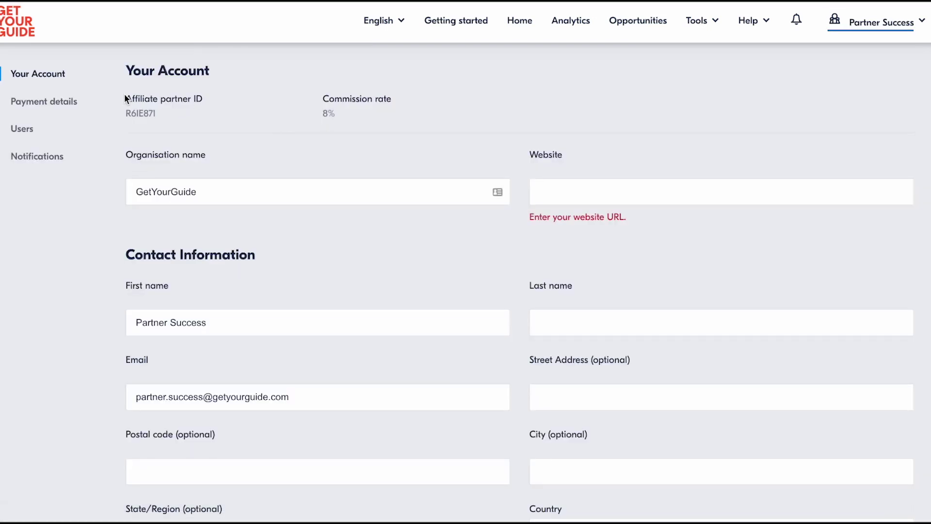
pyautogui.moveTo(124, 95); pyautogui.dragTo(164, 114)
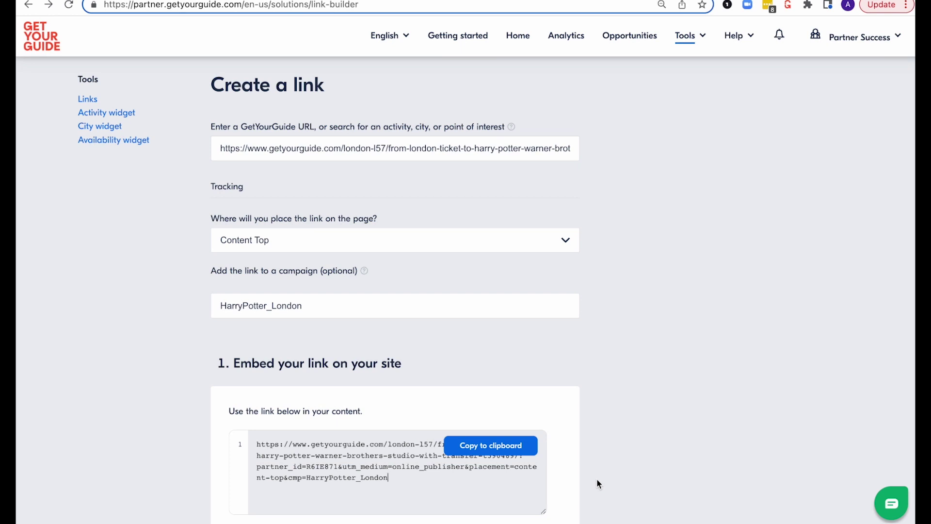
pyautogui.click(506, 445)
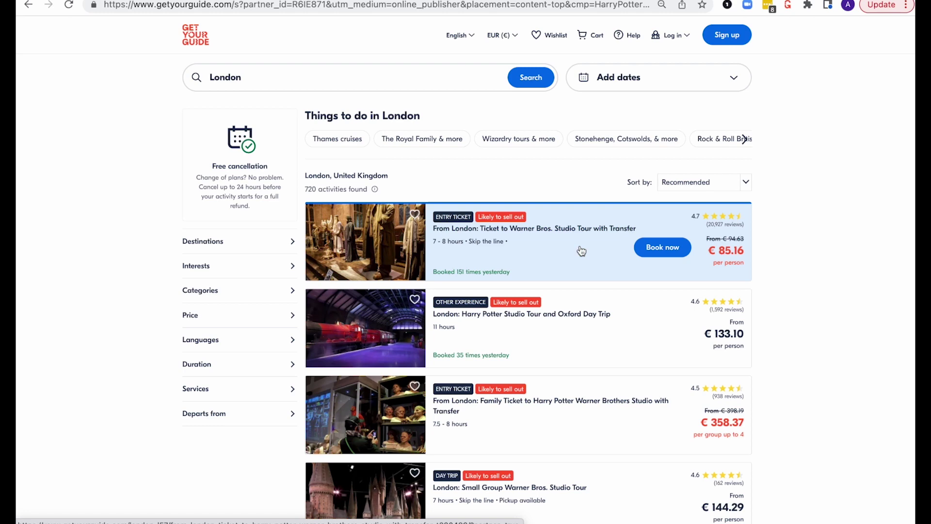
# - Scroll the London results and open the Warner Bros. Studio Tour with Transfer activity
pyautogui.scroll(-1, 580, 251)
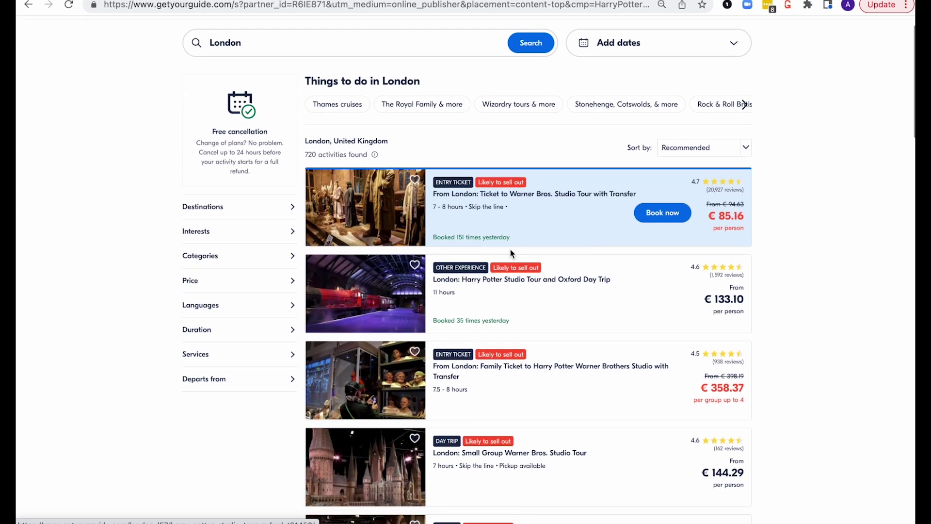
pyautogui.scroll(-2, 523, 336)
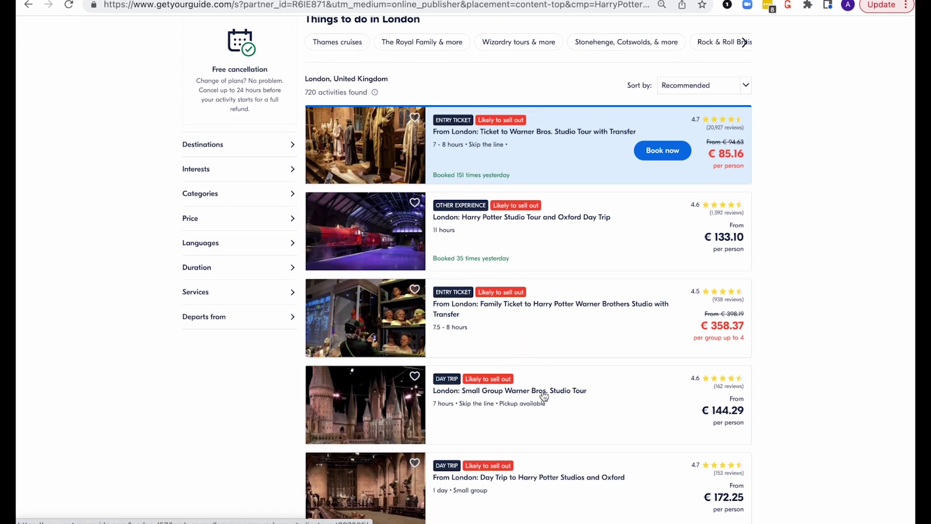
pyautogui.scroll(-1, 538, 395)
pyautogui.scroll(-2, 543, 396)
pyautogui.scroll(-1, 542, 394)
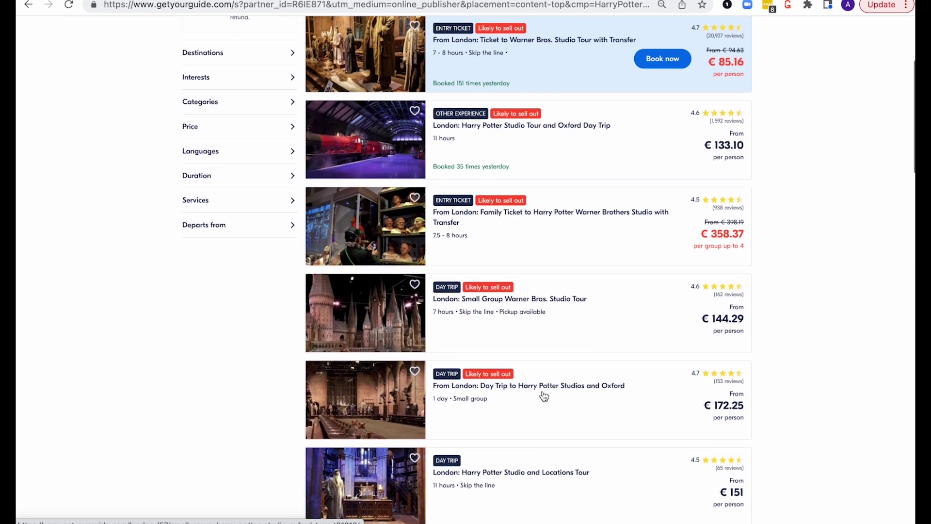
pyautogui.scroll(2, 499, 378)
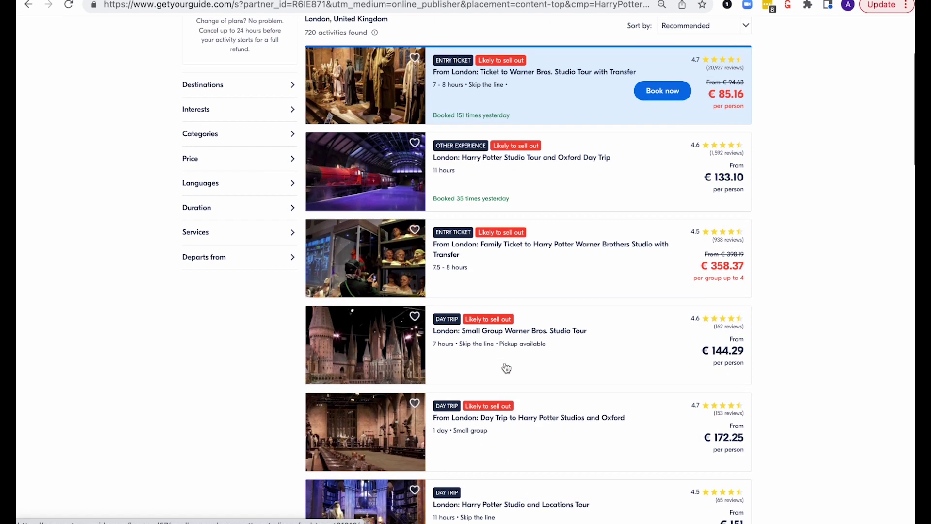
pyautogui.scroll(2, 507, 367)
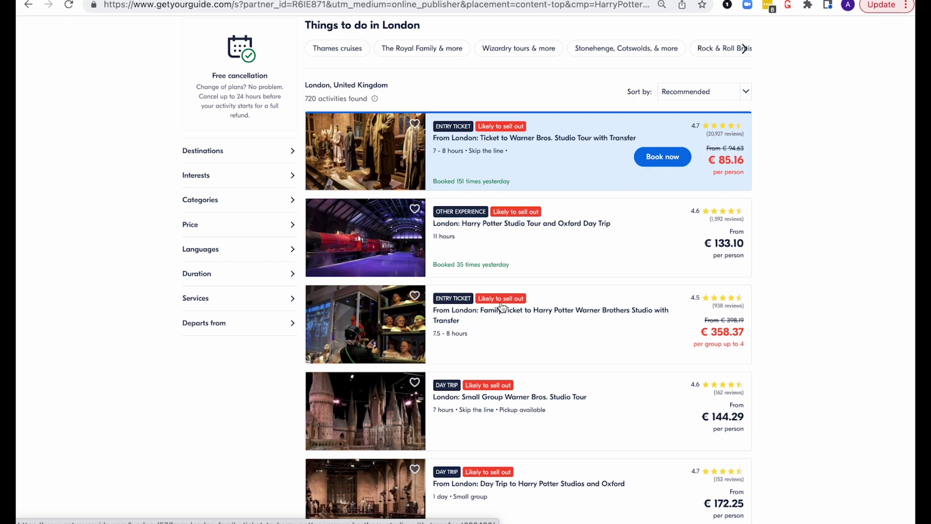
pyautogui.click(480, 148)
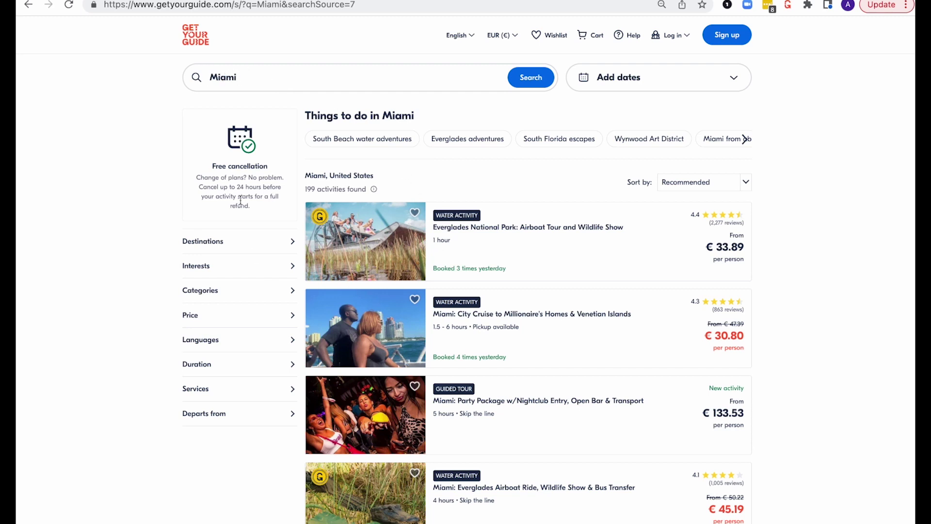
# - From the Miami results, reach Things to do in Miami and open the Everglades airboat tour
pyautogui.click(340, 231)
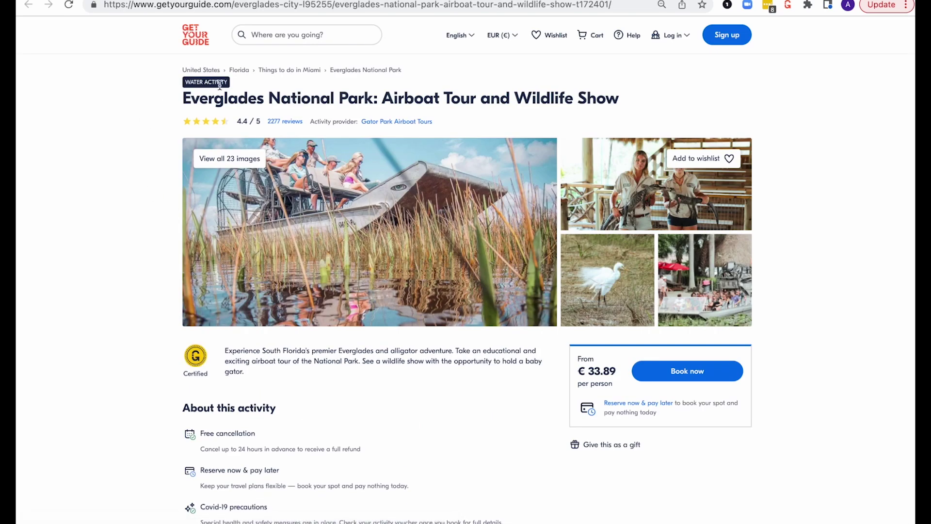
pyautogui.click(288, 72)
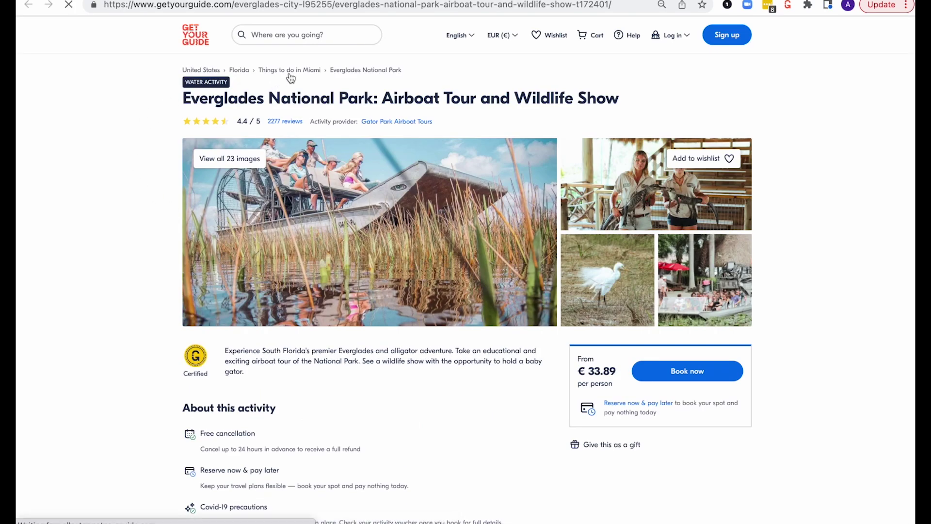
pyautogui.moveTo(286, 5); pyautogui.dragTo(95, 5)
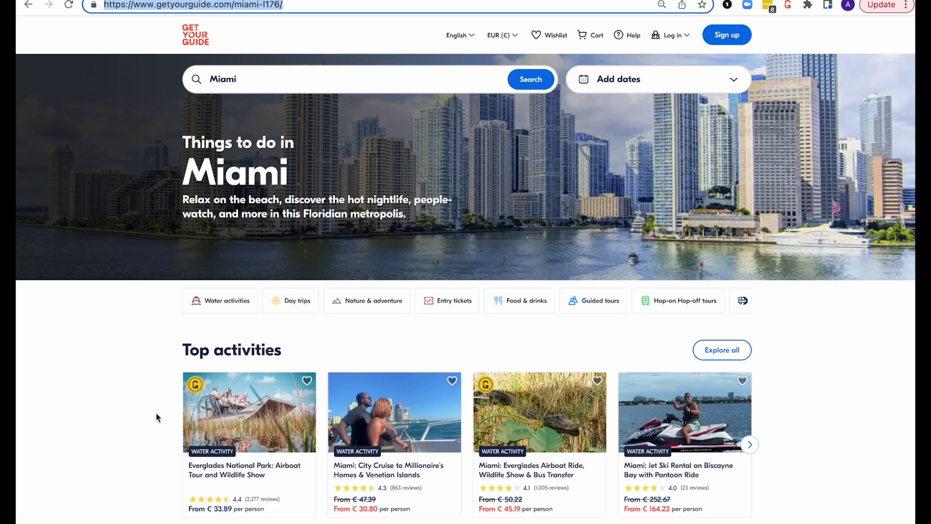
pyautogui.click(259, 421)
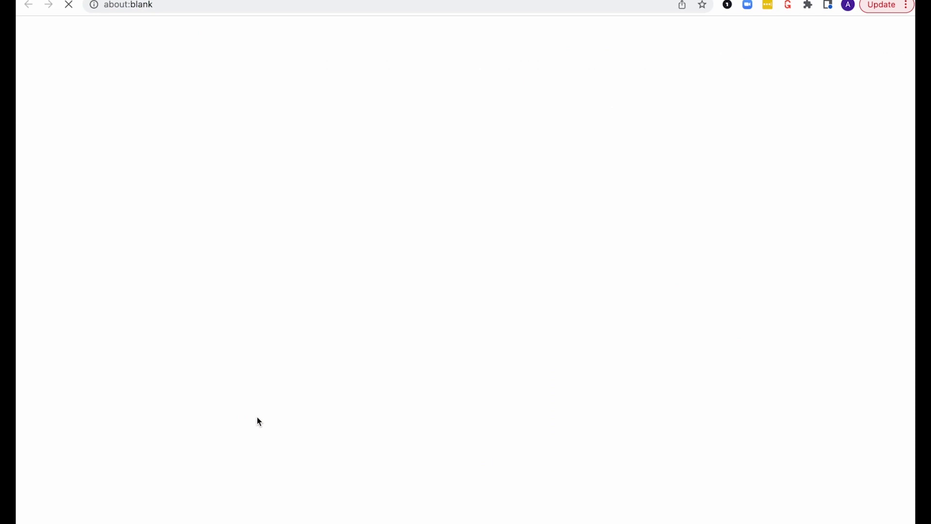